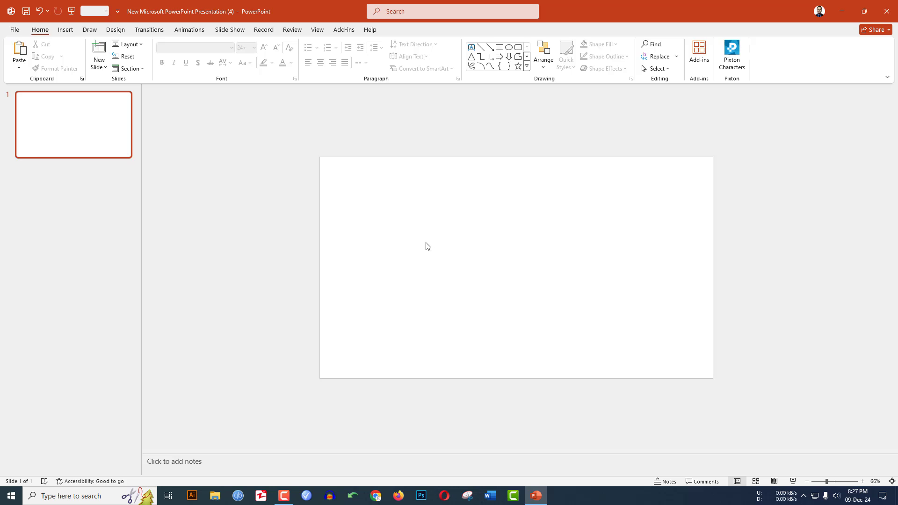
# - Insert the v, sea, Banff lake, i and green lake photos from the Natural Photo folder
pyautogui.click(65, 30)
pyautogui.click(76, 65)
pyautogui.click(98, 95)
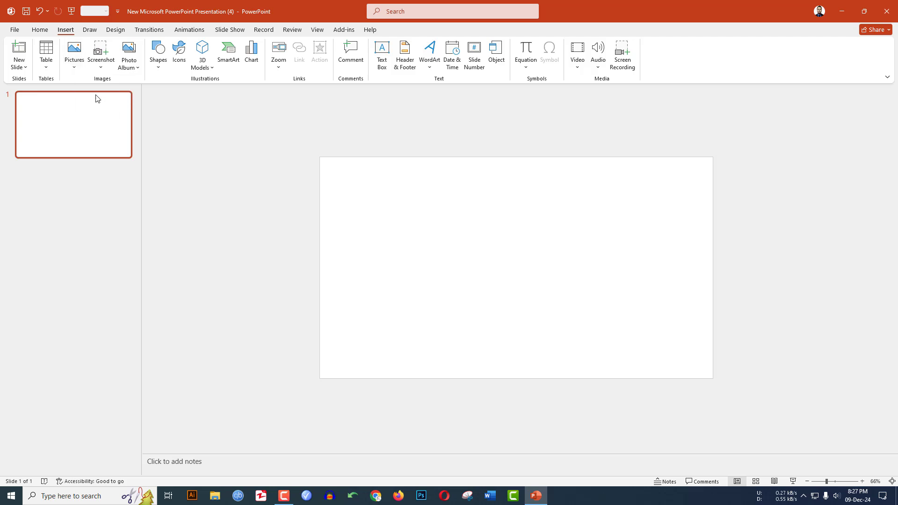
pyautogui.scroll(-3, 427, 188)
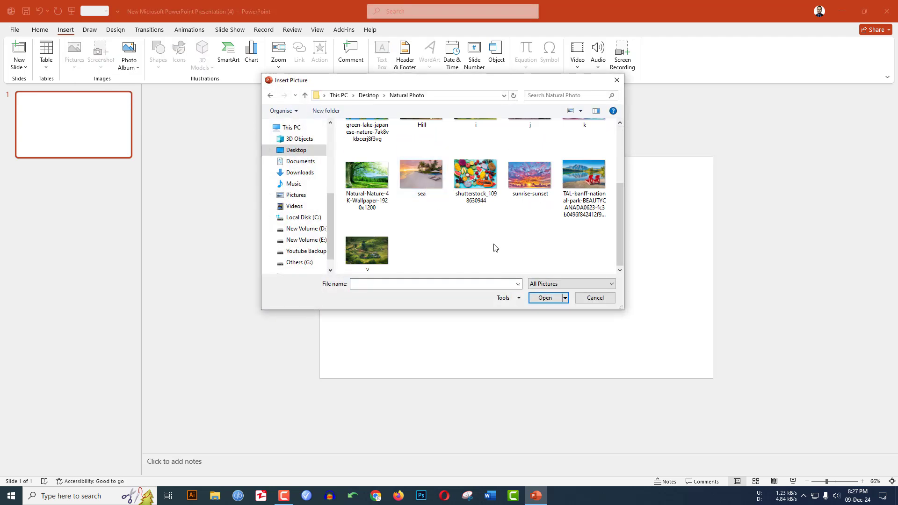
pyautogui.click(377, 263)
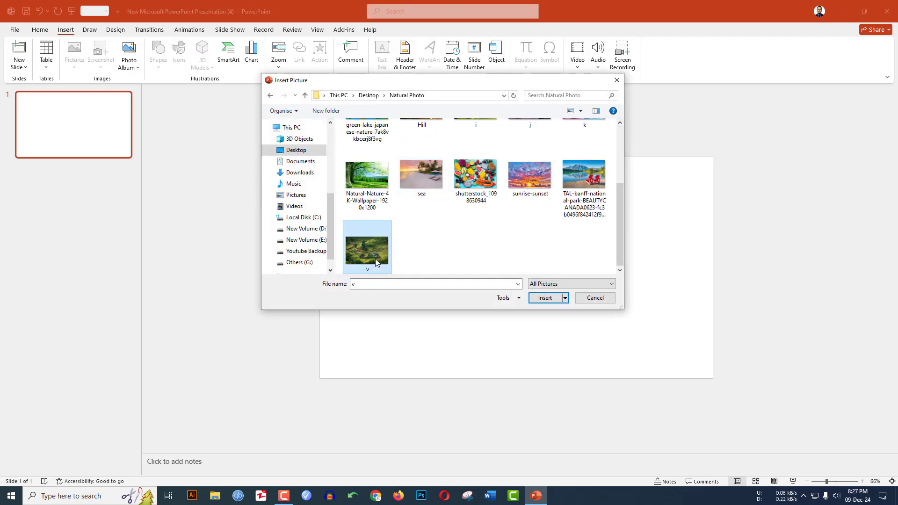
pyautogui.keyDown('ctrl'); pyautogui.click(417, 180); pyautogui.keyUp('ctrl')
pyautogui.keyDown('ctrl'); pyautogui.click(589, 182); pyautogui.keyUp('ctrl')
pyautogui.scroll(1, 484, 241)
pyautogui.keyDown('ctrl'); pyautogui.click(478, 167); pyautogui.keyUp('ctrl')
pyautogui.keyDown('ctrl'); pyautogui.click(365, 164); pyautogui.keyUp('ctrl')
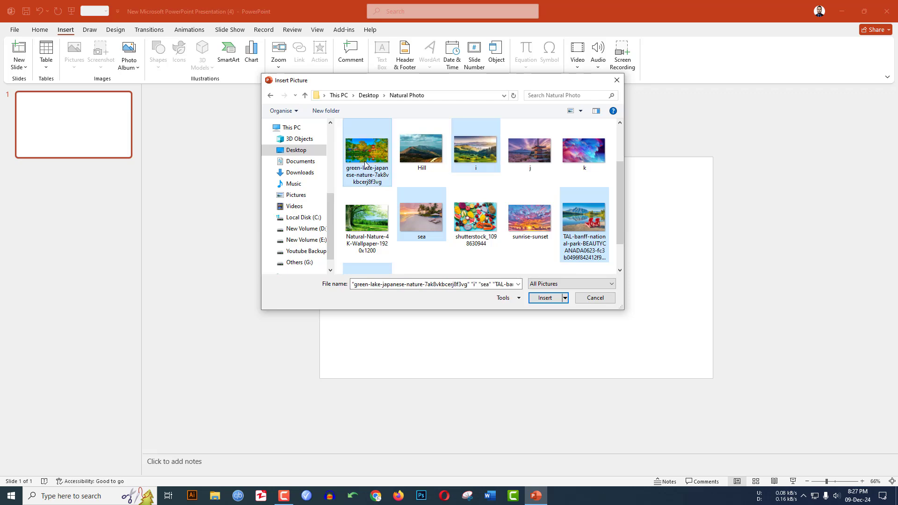
pyautogui.click(545, 298)
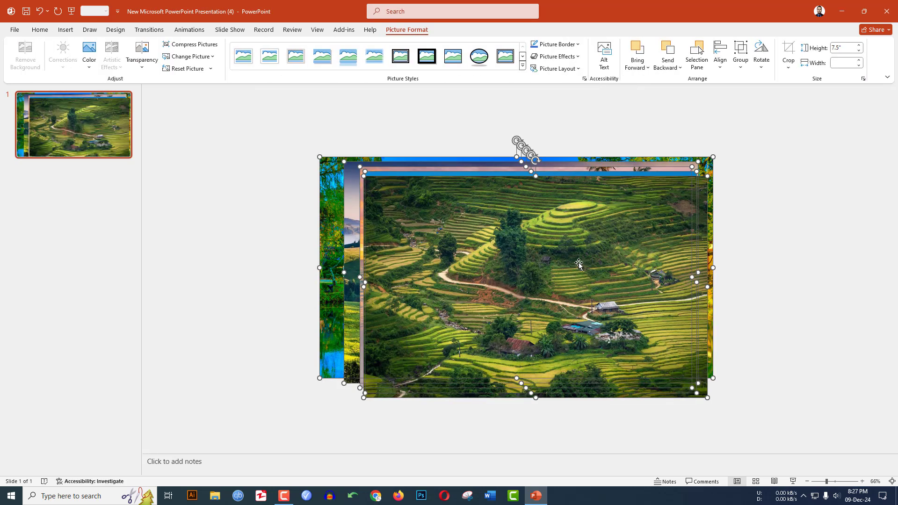
# - Crop the rice-terrace photo to a 1:1 square and move it to the right
pyautogui.click(787, 67)
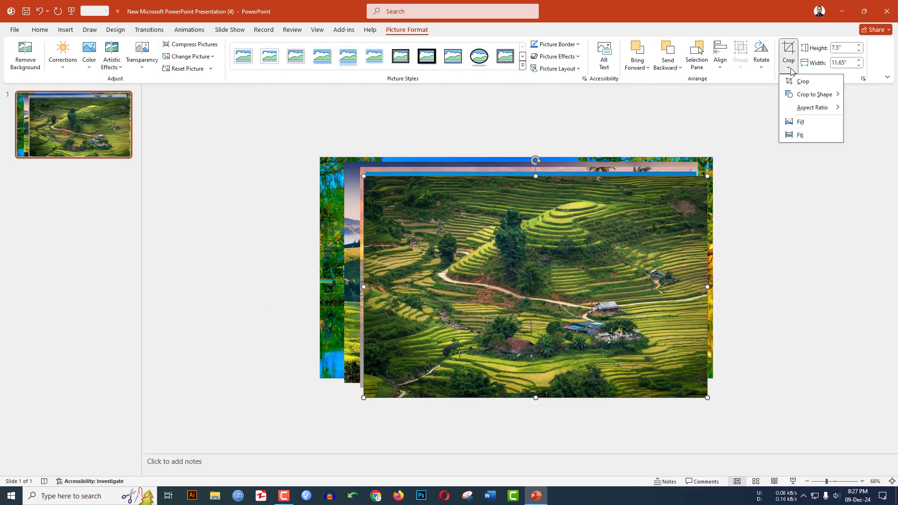
pyautogui.moveTo(800, 110)
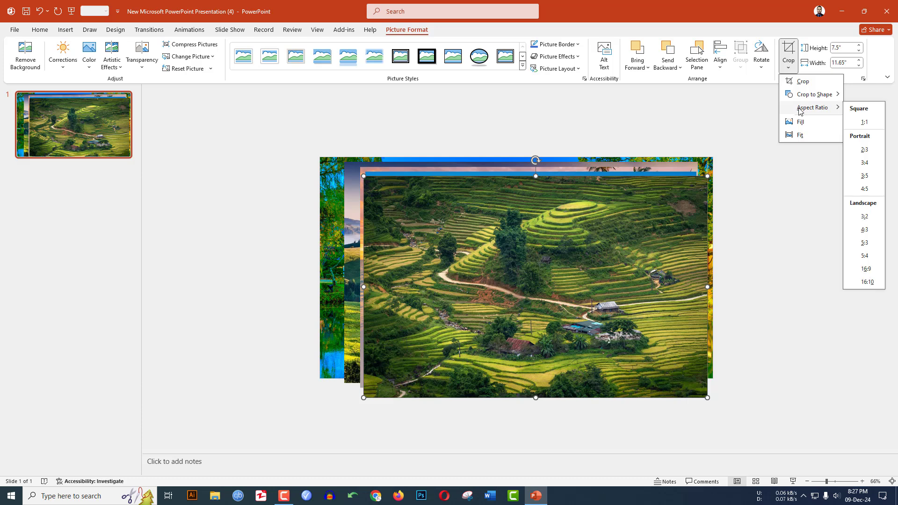
pyautogui.click(865, 123)
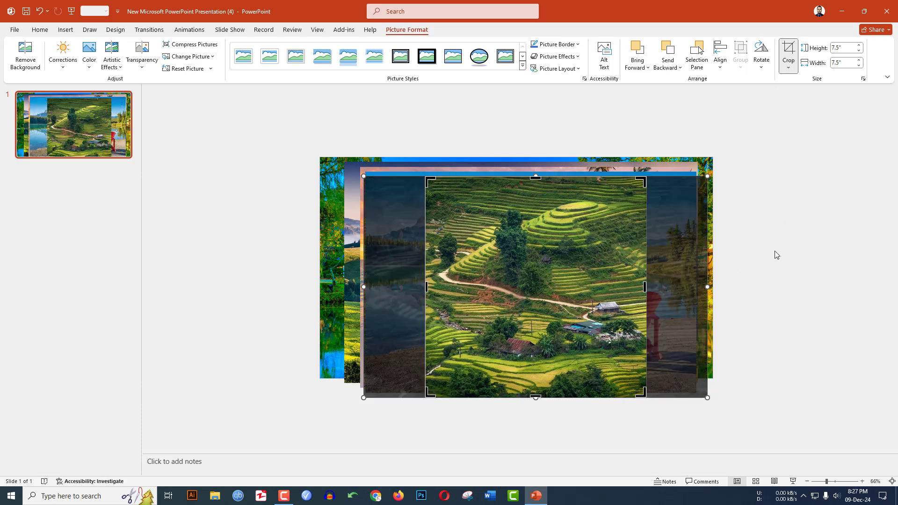
pyautogui.click(777, 255)
pyautogui.moveTo(537, 316); pyautogui.dragTo(746, 316)
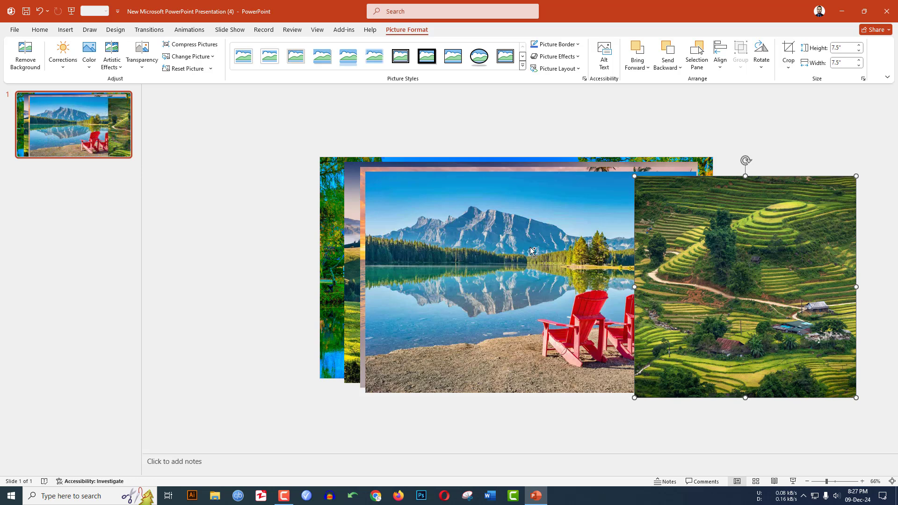
pyautogui.scroll(-4, 533, 252)
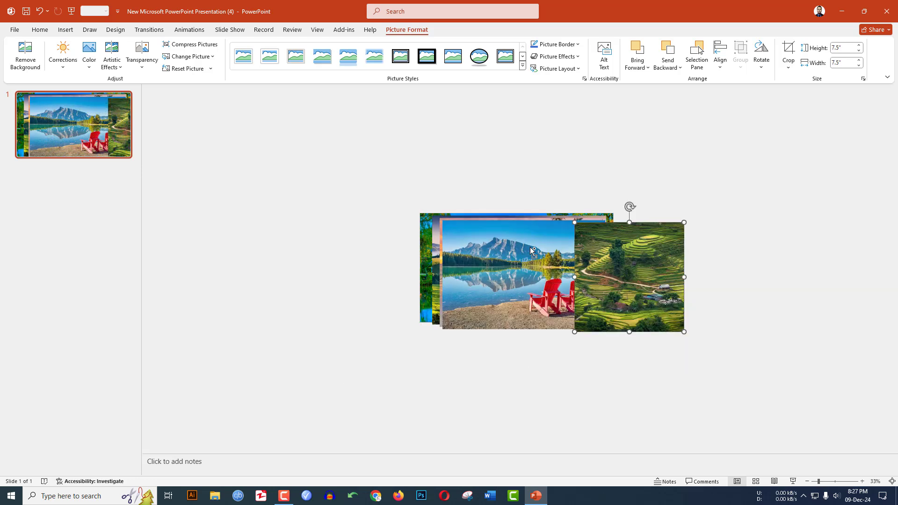
pyautogui.moveTo(599, 281); pyautogui.dragTo(687, 268)
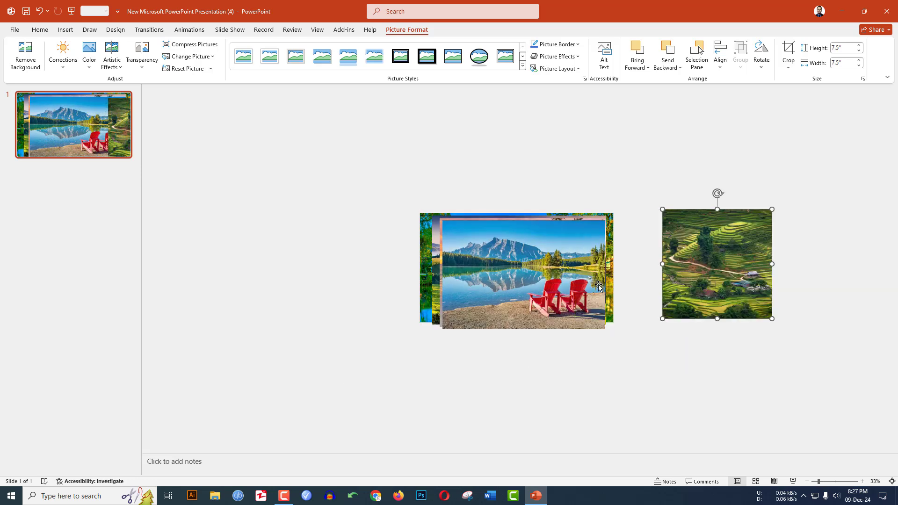
# - Crop the lake photo to a 1:1 square and place it beside the terrace photo
pyautogui.click(515, 285)
pyautogui.click(788, 68)
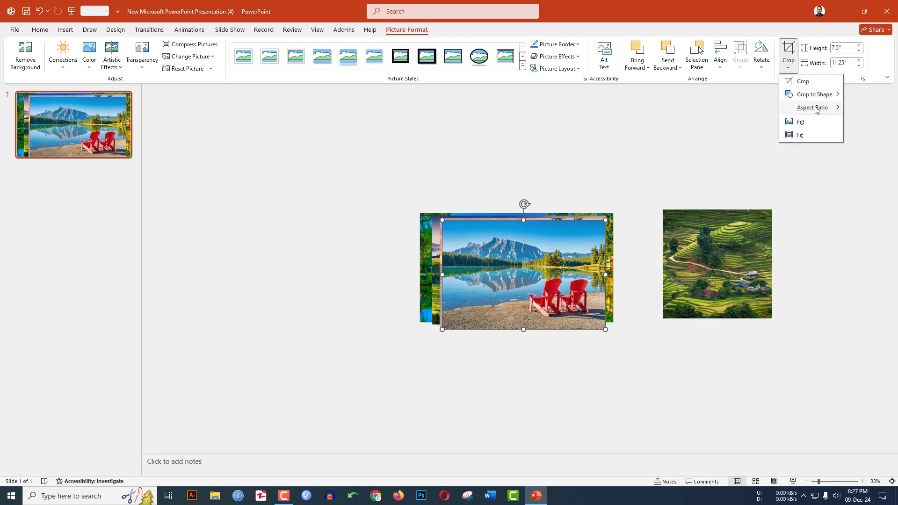
pyautogui.moveTo(816, 109)
pyautogui.click(864, 123)
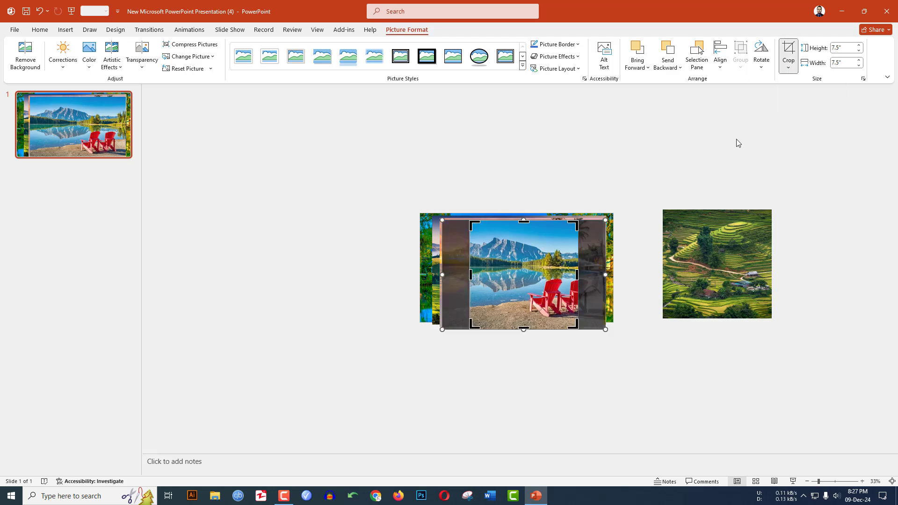
pyautogui.click(664, 165)
pyautogui.moveTo(555, 282); pyautogui.dragTo(841, 256)
# - Crop the beach photo to a 1:1 square and move it below the others
pyautogui.click(508, 292)
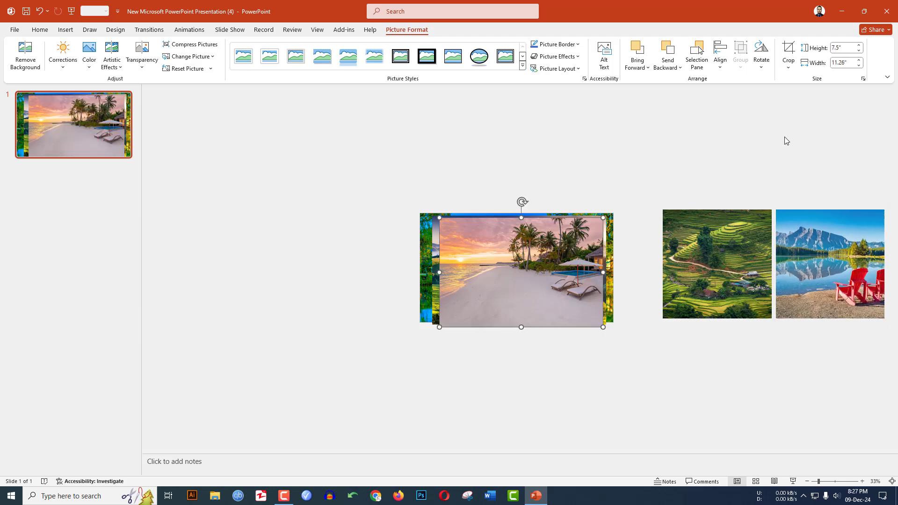
pyautogui.click(790, 68)
pyautogui.moveTo(819, 107)
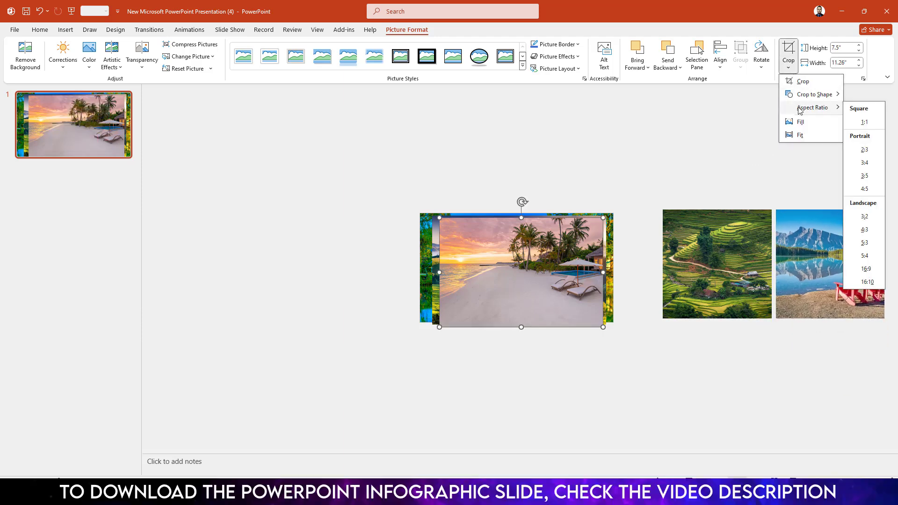
pyautogui.click(864, 122)
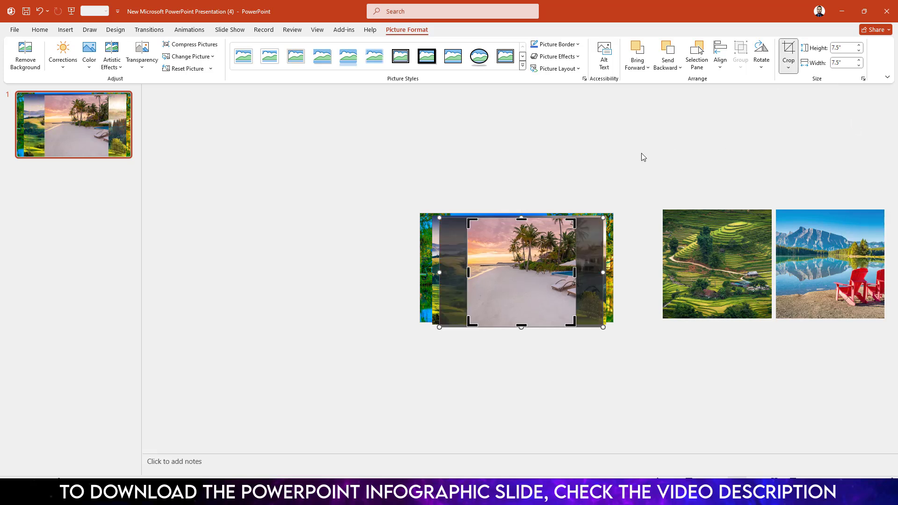
pyautogui.click(642, 154)
pyautogui.moveTo(518, 283); pyautogui.dragTo(700, 416)
# - Crop the hills photo to a 1:1 square and move it to the left
pyautogui.click(522, 298)
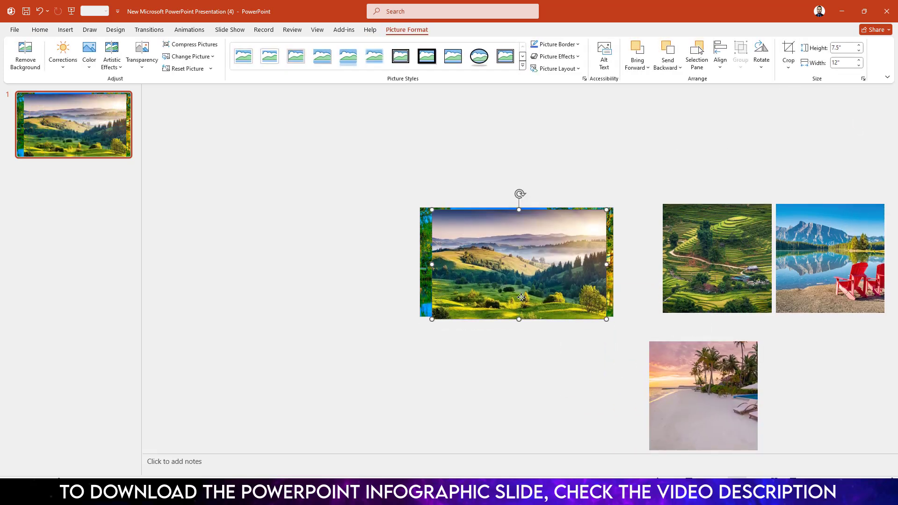
pyautogui.click(790, 68)
pyautogui.moveTo(811, 108)
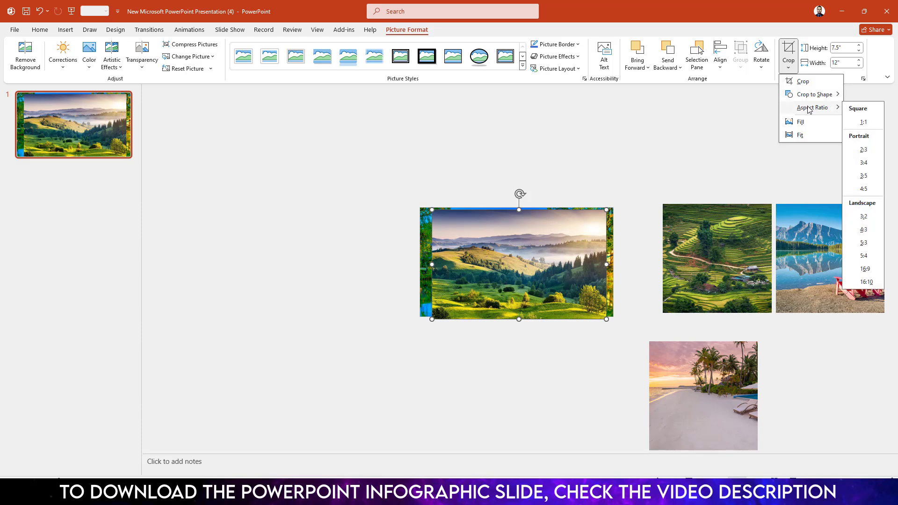
pyautogui.click(865, 122)
pyautogui.click(628, 205)
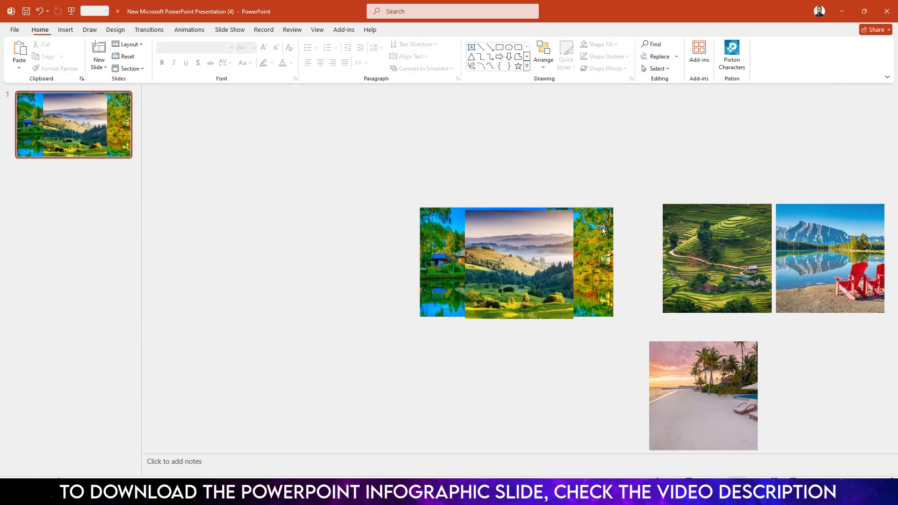
pyautogui.moveTo(393, 265); pyautogui.dragTo(392, 265)
# - Crop the temple photo to a 1:1 square
pyautogui.click(476, 265)
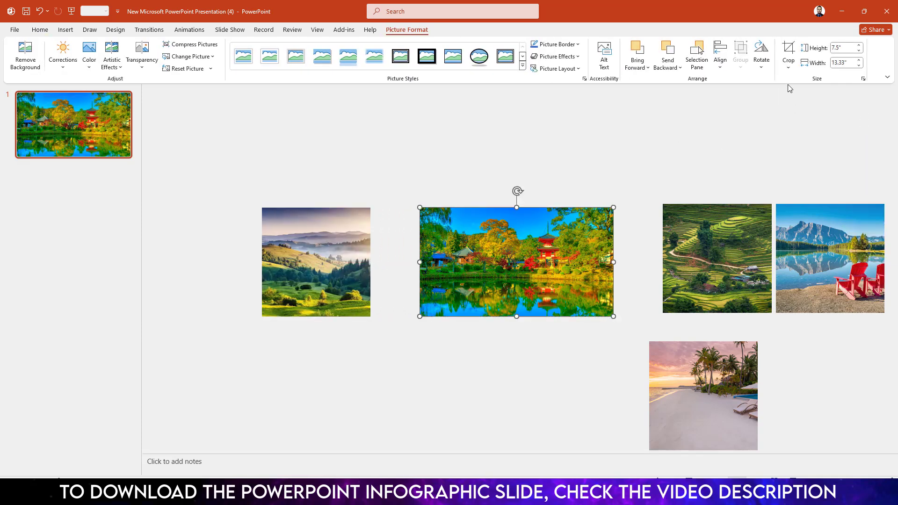
pyautogui.click(789, 68)
pyautogui.moveTo(813, 109)
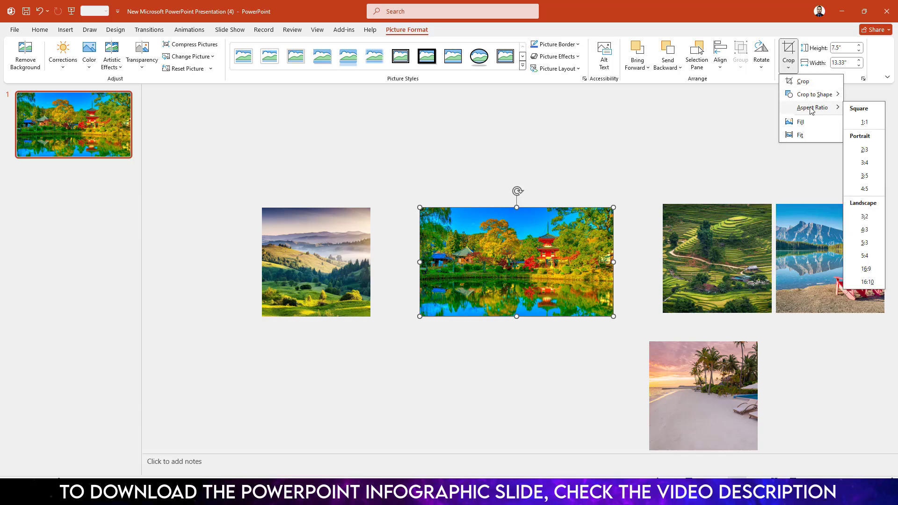
pyautogui.click(864, 122)
pyautogui.click(571, 203)
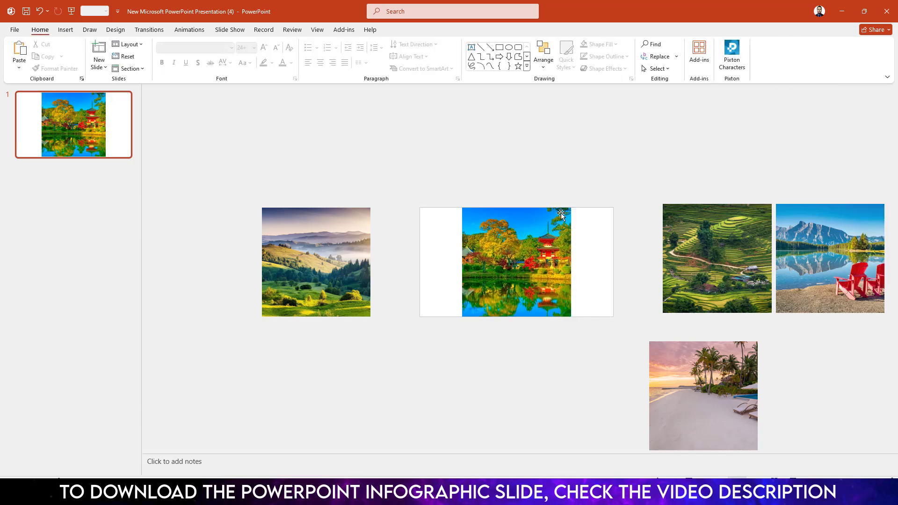
# - Line up the pagoda, terrace, lake, beach and hills photos in one horizontal row
pyautogui.moveTo(533, 239); pyautogui.dragTo(532, 244)
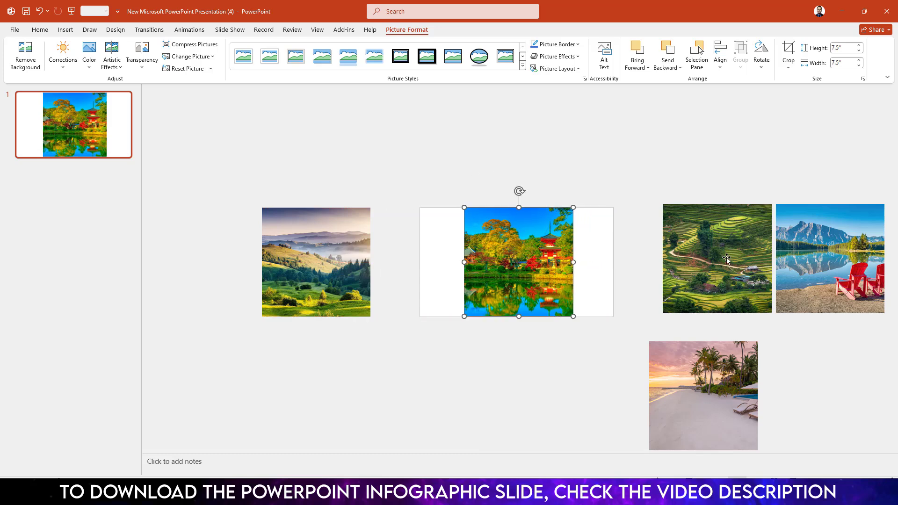
pyautogui.moveTo(721, 276); pyautogui.dragTo(654, 280)
pyautogui.moveTo(826, 281); pyautogui.dragTo(776, 282)
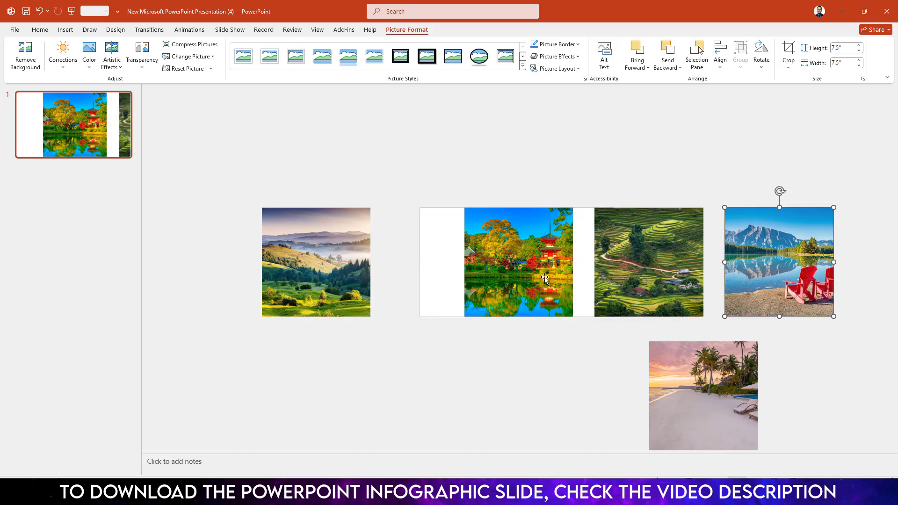
pyautogui.keyDown('ctrl'); pyautogui.scroll(-5, 545, 277); pyautogui.keyUp('ctrl')
pyautogui.moveTo(578, 319); pyautogui.dragTo(639, 277)
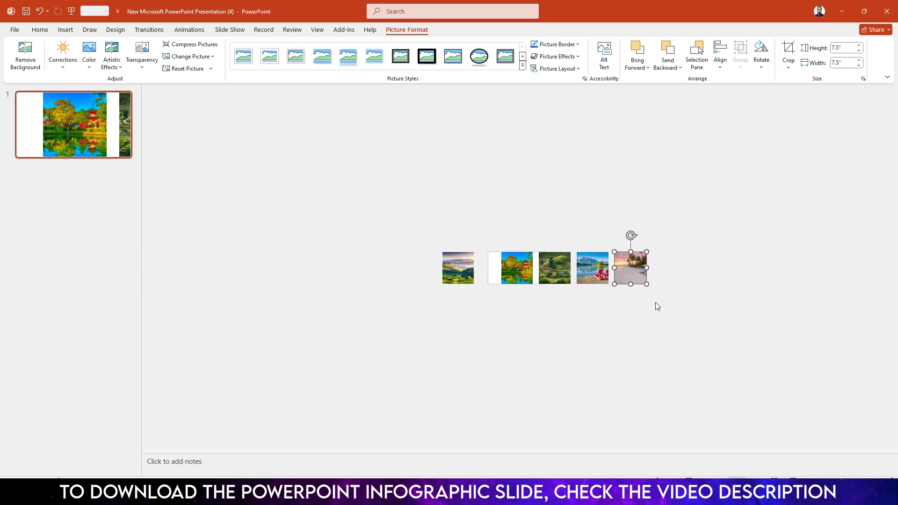
pyautogui.moveTo(459, 273); pyautogui.dragTo(673, 269)
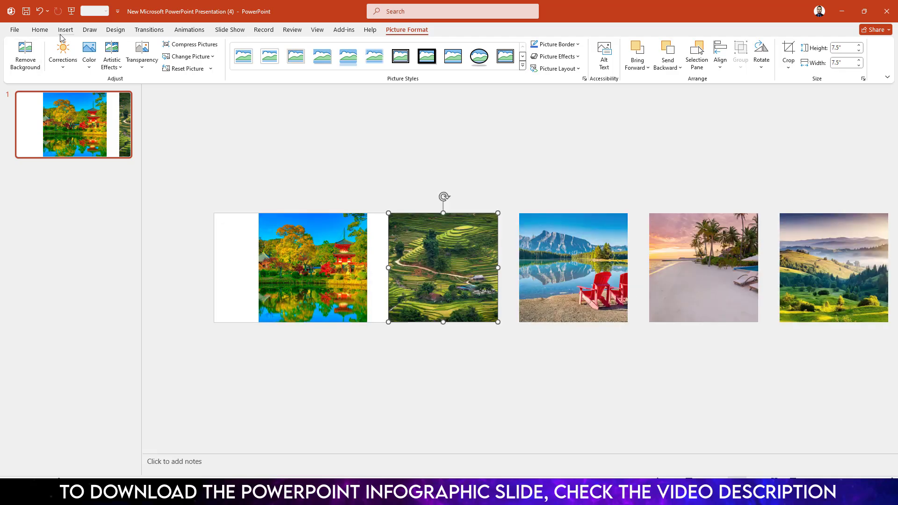
# - Draw a large oval over the top of the first photo
pyautogui.click(65, 29)
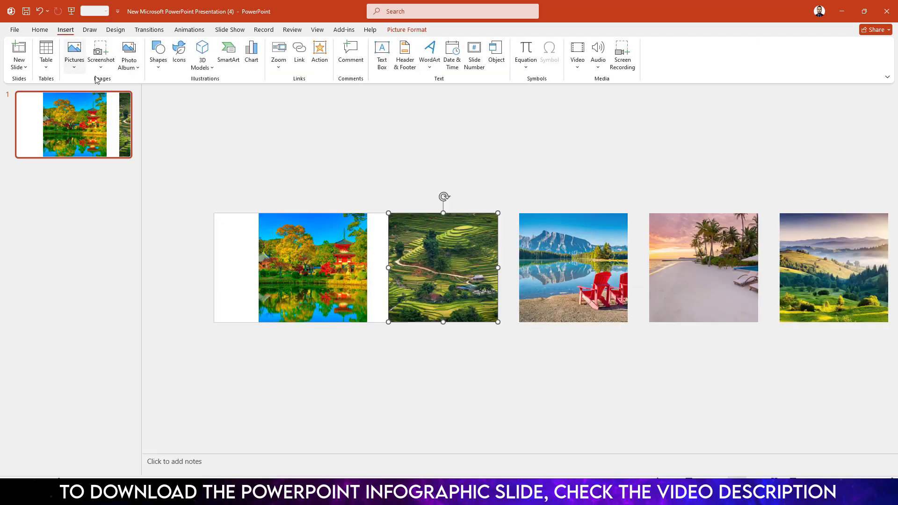
pyautogui.click(158, 54)
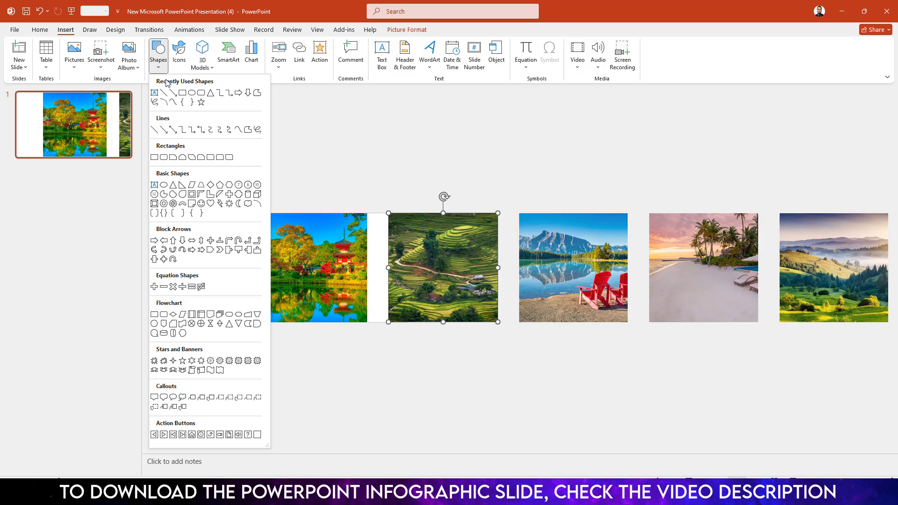
pyautogui.click(190, 94)
pyautogui.moveTo(203, 184); pyautogui.dragTo(408, 228)
pyautogui.moveTo(305, 228); pyautogui.dragTo(310, 250)
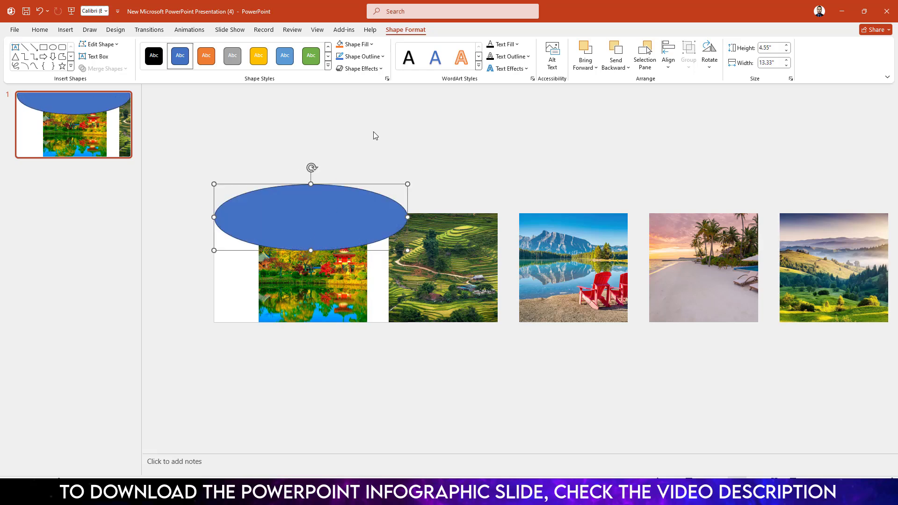
# - Give the oval No Outline and a white fill
pyautogui.click(370, 57)
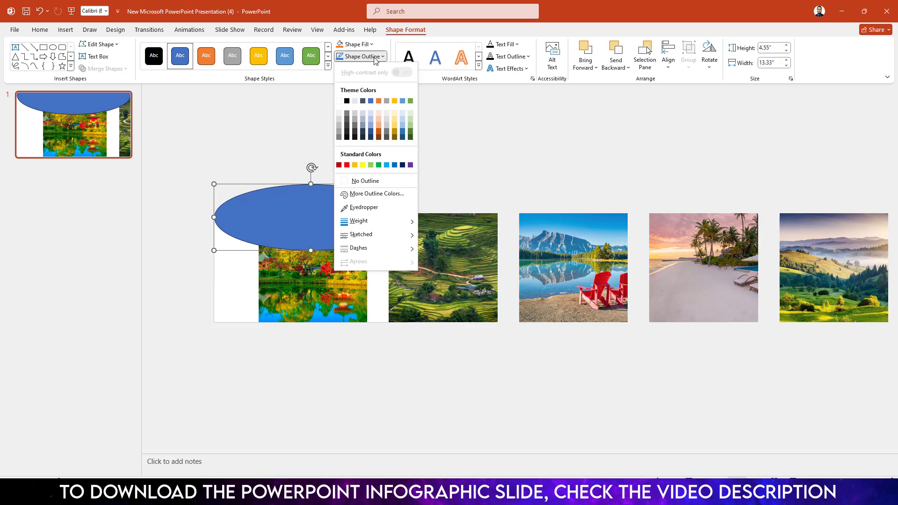
pyautogui.click(366, 180)
pyautogui.click(354, 44)
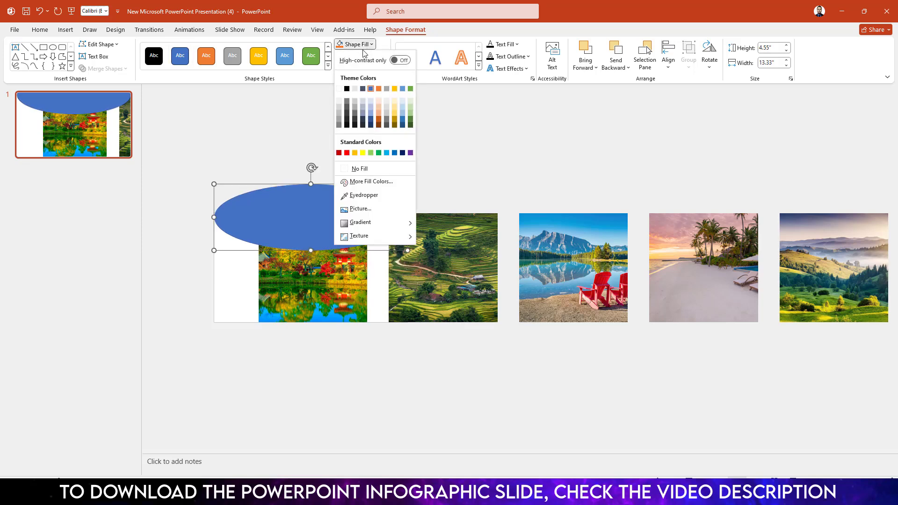
pyautogui.click(339, 88)
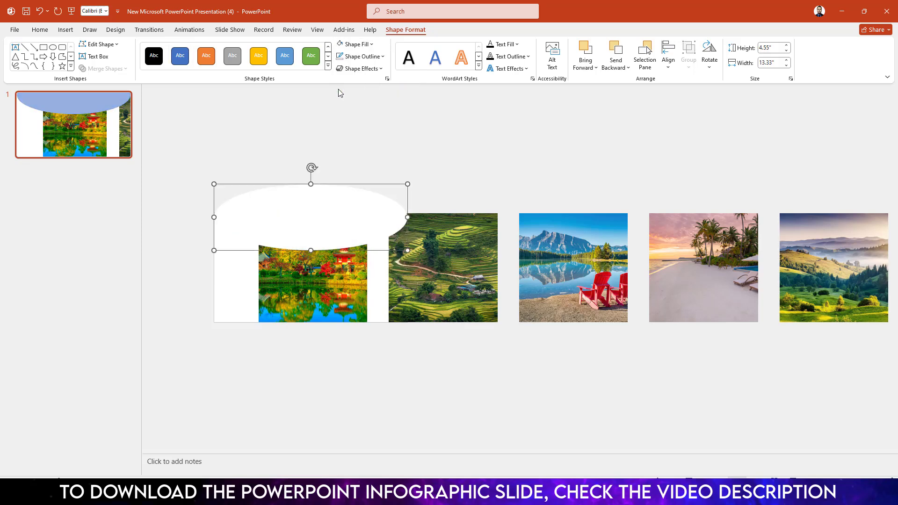
# - Apply the Inside: Bottom inner shadow to the white oval
pyautogui.click(373, 69)
pyautogui.moveTo(368, 108)
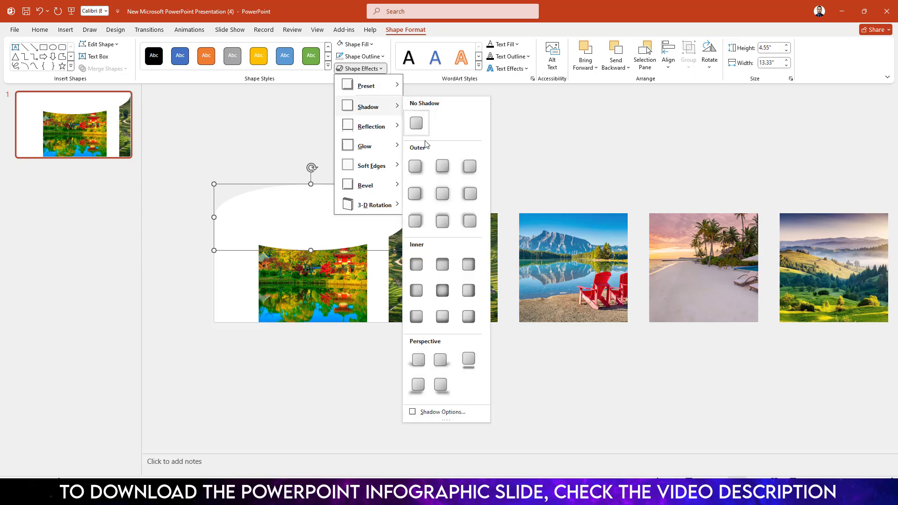
pyautogui.click(442, 315)
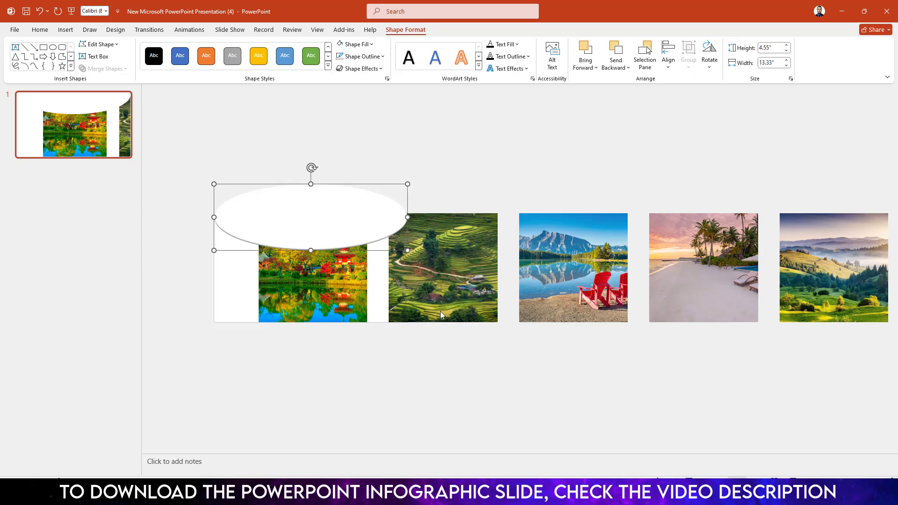
pyautogui.click(517, 370)
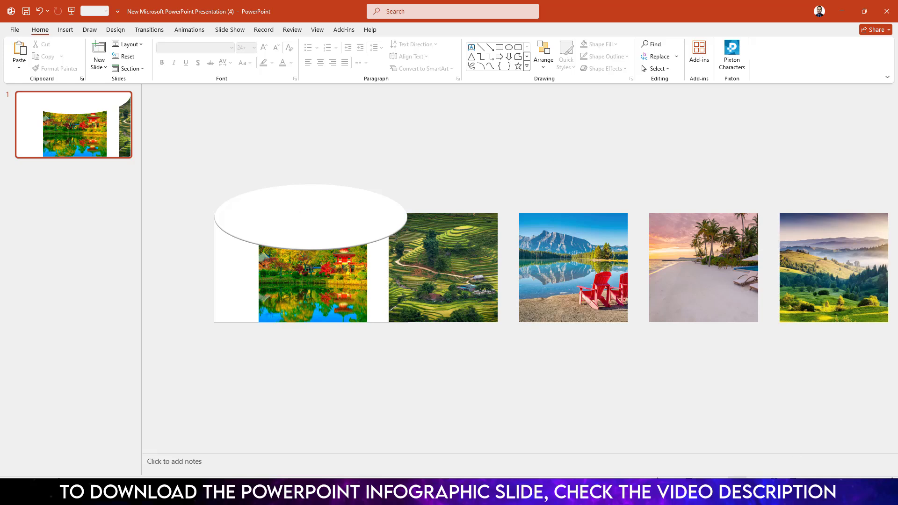
# - Add a text box inside the oval reading 'TOP' and 'PLACE' on two lines
pyautogui.click(311, 220)
pyautogui.click(66, 29)
pyautogui.click(158, 55)
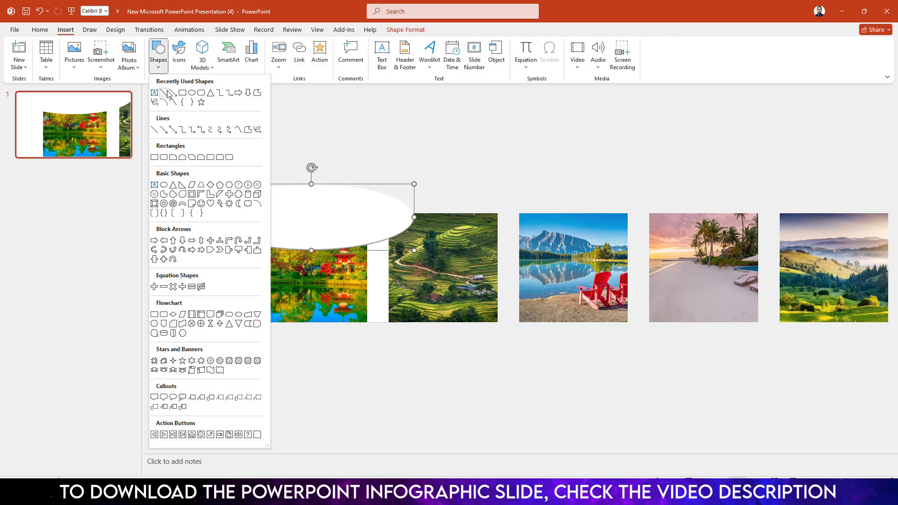
pyautogui.click(155, 93)
pyautogui.moveTo(275, 222); pyautogui.dragTo(340, 243)
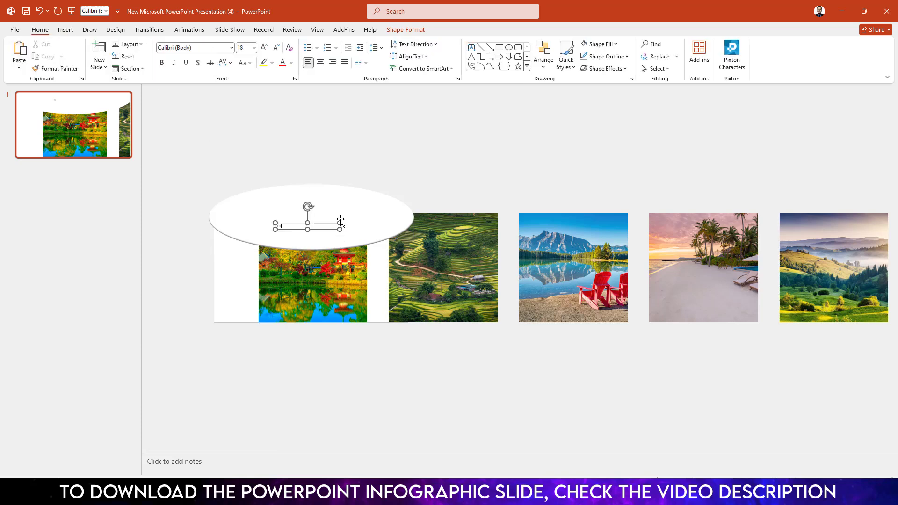
pyautogui.write('TOP')
pyautogui.press('Return')
pyautogui.write('PLACES')
# - Set the title text to LEMON MILK and enlarge it to 44 pt
pyautogui.hotkey('ctrl', 'a')
pyautogui.click(198, 48)
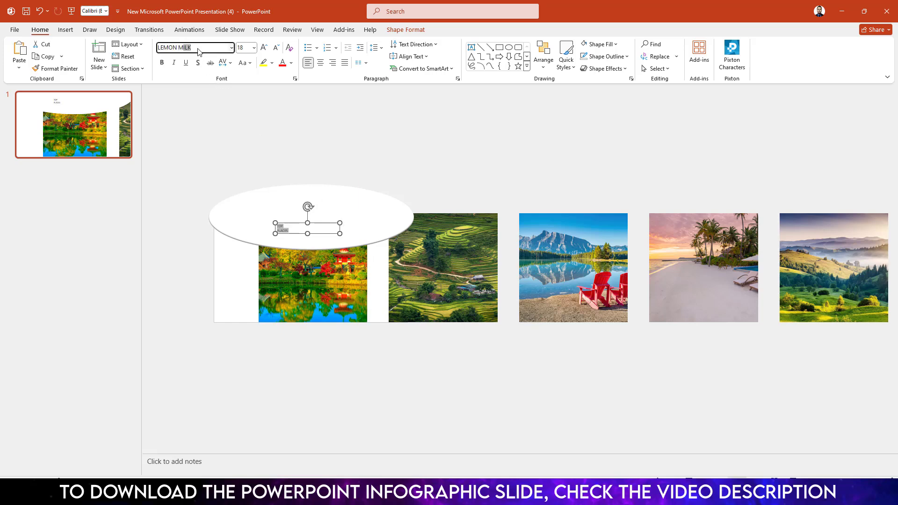
pyautogui.press('Return')
pyautogui.click(264, 48)
pyautogui.click(264, 47)
pyautogui.click(263, 48)
pyautogui.click(263, 48)
pyautogui.click(264, 47)
pyautogui.click(264, 48)
pyautogui.click(263, 47)
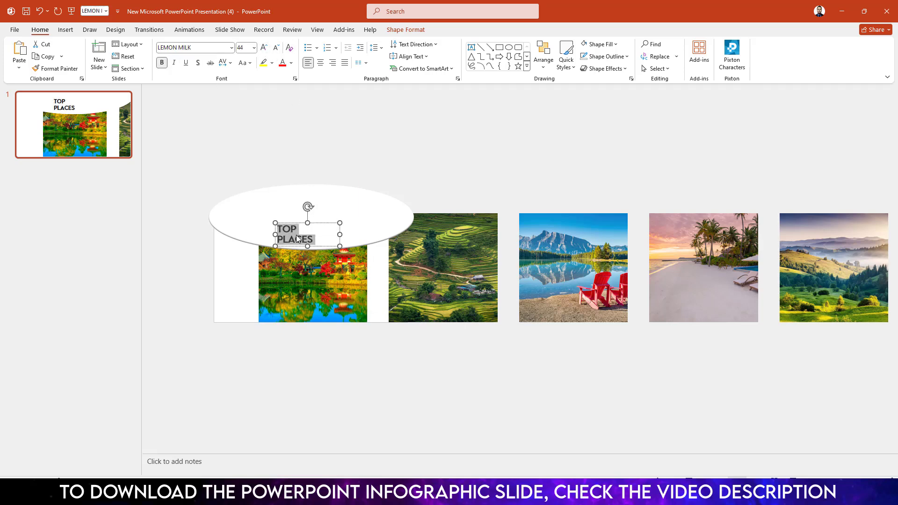
pyautogui.doubleClick(298, 228)
pyautogui.click(264, 48)
pyautogui.click(263, 48)
# - Make the word TOP red and enlarge it to 75 pt
pyautogui.click(290, 141)
pyautogui.click(313, 237)
pyautogui.doubleClick(296, 227)
pyautogui.click(291, 62)
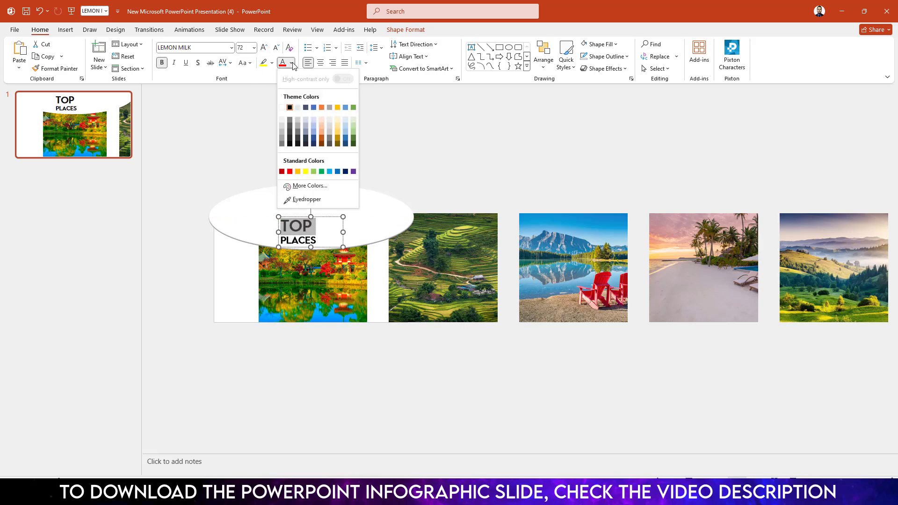
pyautogui.click(289, 172)
pyautogui.hotkey('ctrl', ']')
pyautogui.hotkey('ctrl', ']')
pyautogui.hotkey('ctrl', ']')
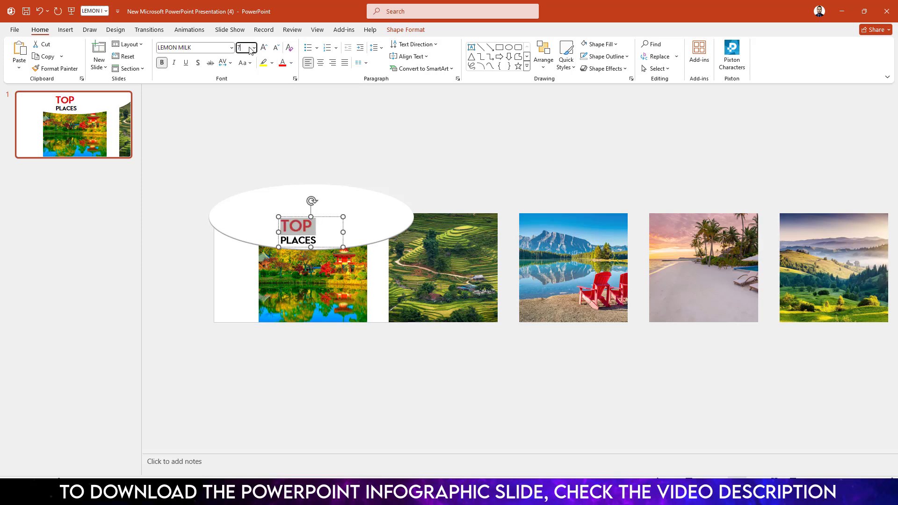
pyautogui.click(314, 228)
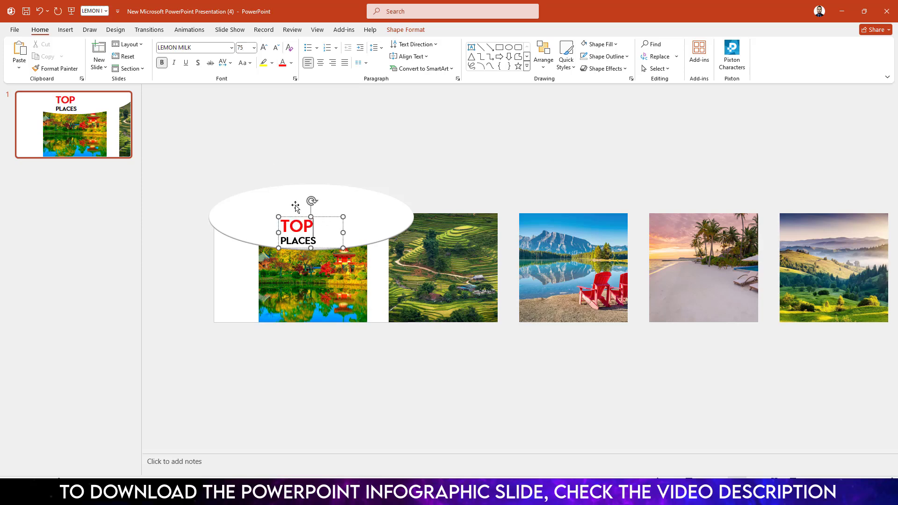
pyautogui.click(196, 255)
# - Add a '5' text box beside TOP in LEMON MILK at 44 pt
pyautogui.click(66, 30)
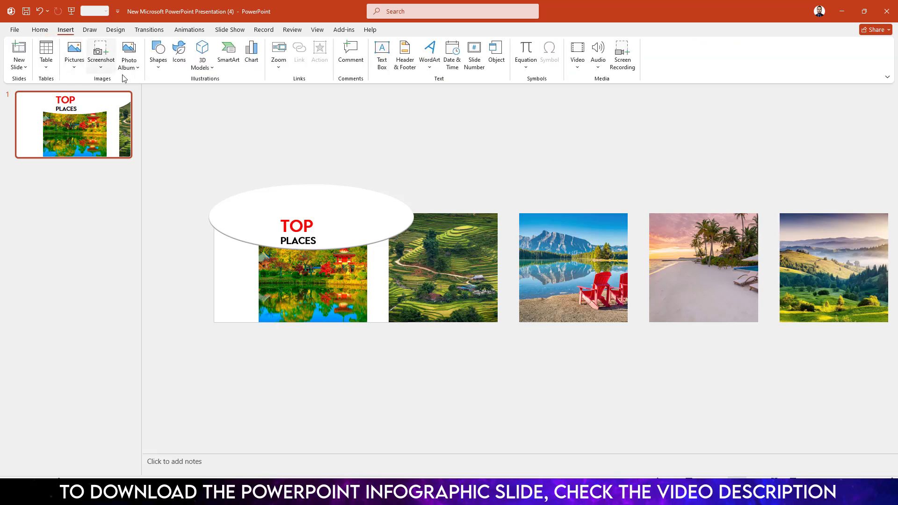
pyautogui.click(158, 53)
pyautogui.click(154, 94)
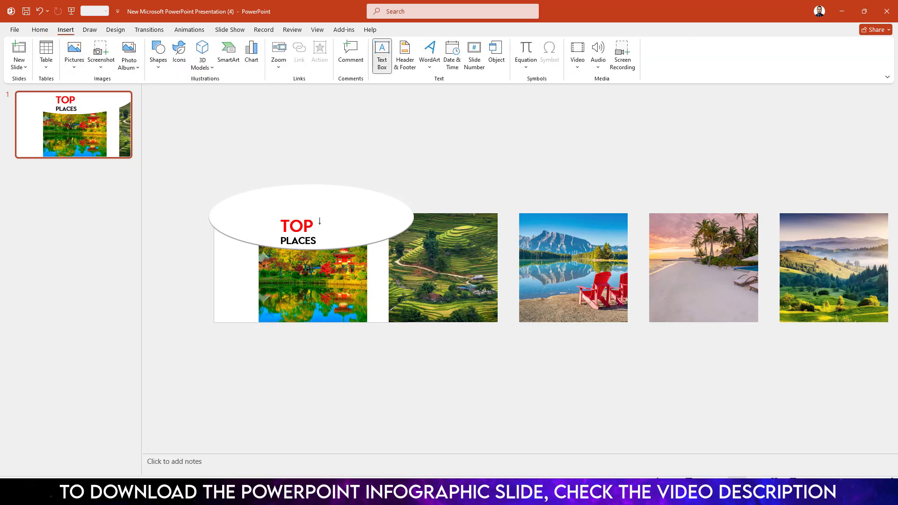
pyautogui.moveTo(345, 244); pyautogui.dragTo(345, 243)
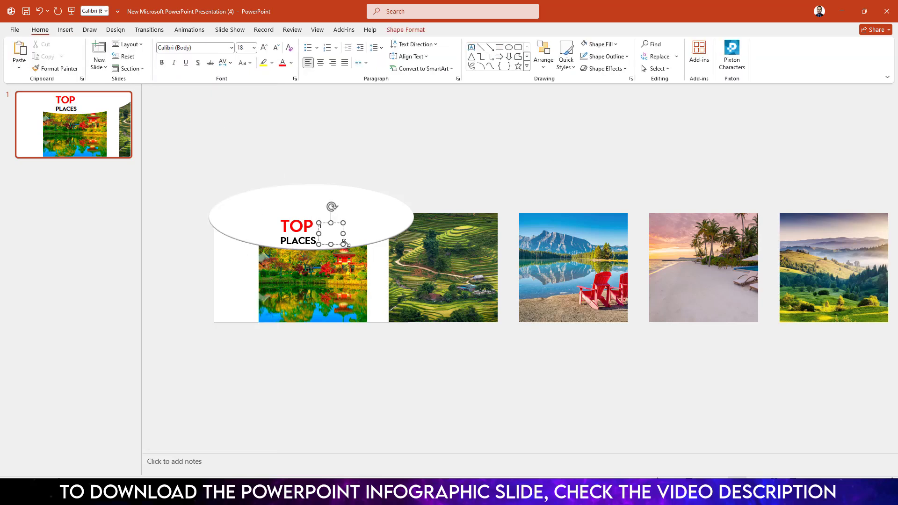
pyautogui.click(197, 47)
pyautogui.write('LEMON MILK')
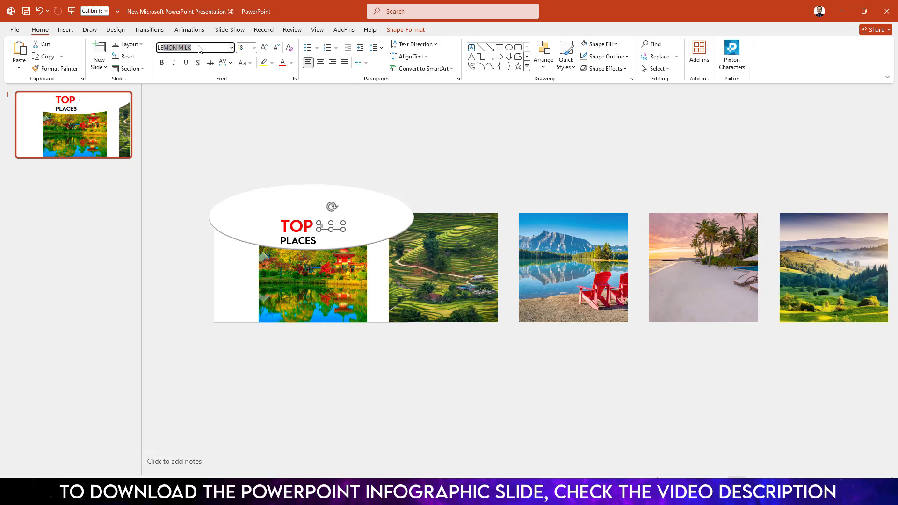
pyautogui.press('Return')
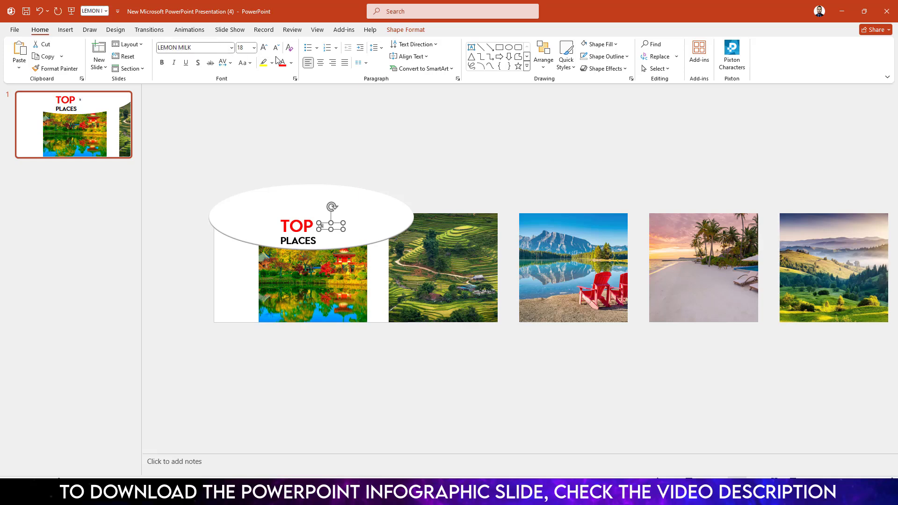
pyautogui.click(265, 48)
pyautogui.click(265, 48)
pyautogui.click(264, 48)
pyautogui.click(265, 48)
pyautogui.click(264, 48)
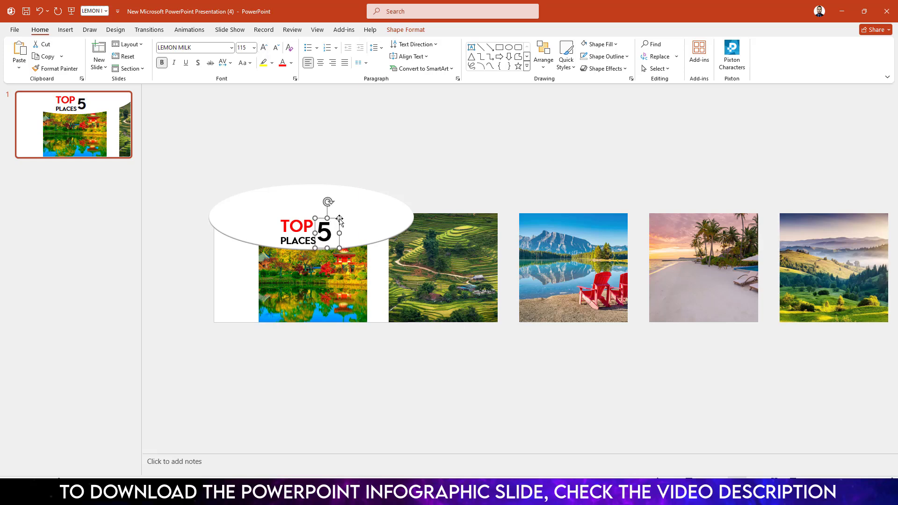
pyautogui.keyDown('shift'); pyautogui.click(295, 233); pyautogui.keyUp('shift')
# - Select both title text boxes and group them with Ctrl+G
pyautogui.moveTo(247, 164); pyautogui.dragTo(364, 274)
pyautogui.hotkey('ctrl', 'g')
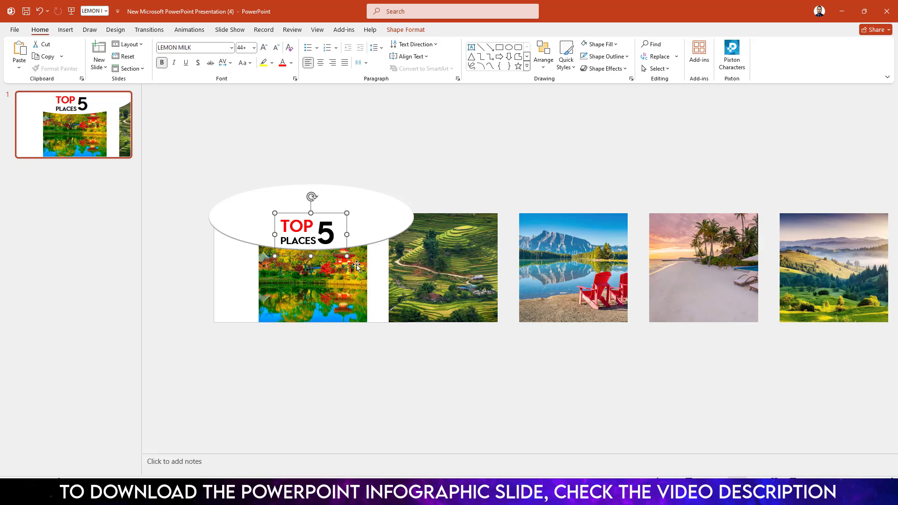
pyautogui.hotkey('ctrl', 'z')
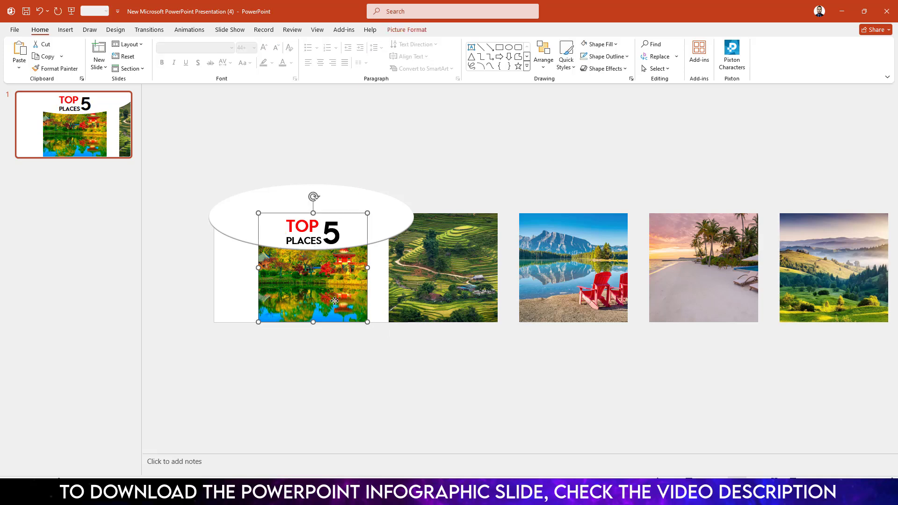
# - Group the five photos into one picture group
pyautogui.keyDown('shift'); pyautogui.click(422, 293); pyautogui.keyUp('shift')
pyautogui.keyDown('shift'); pyautogui.click(563, 284); pyautogui.keyUp('shift')
pyautogui.keyDown('shift'); pyautogui.click(700, 268); pyautogui.keyUp('shift')
pyautogui.keyDown('shift'); pyautogui.click(782, 270); pyautogui.keyUp('shift')
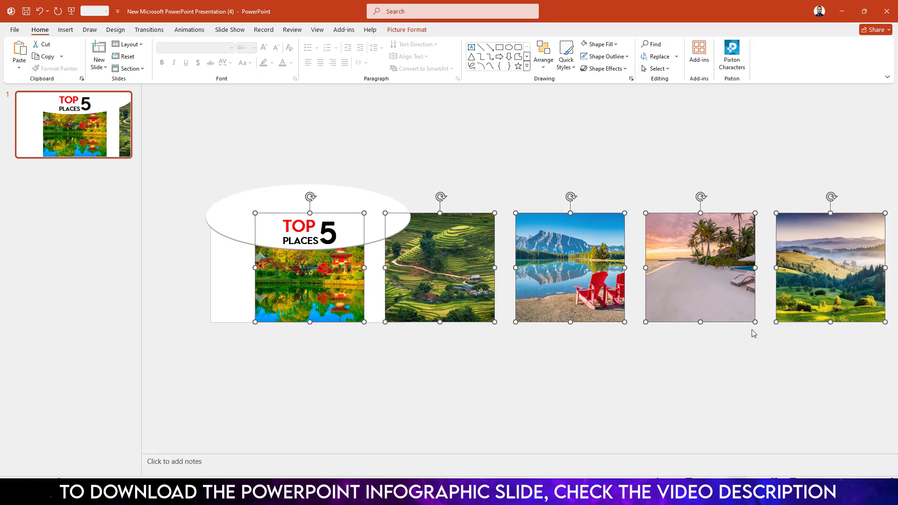
pyautogui.hotkey('ctrl', 'g')
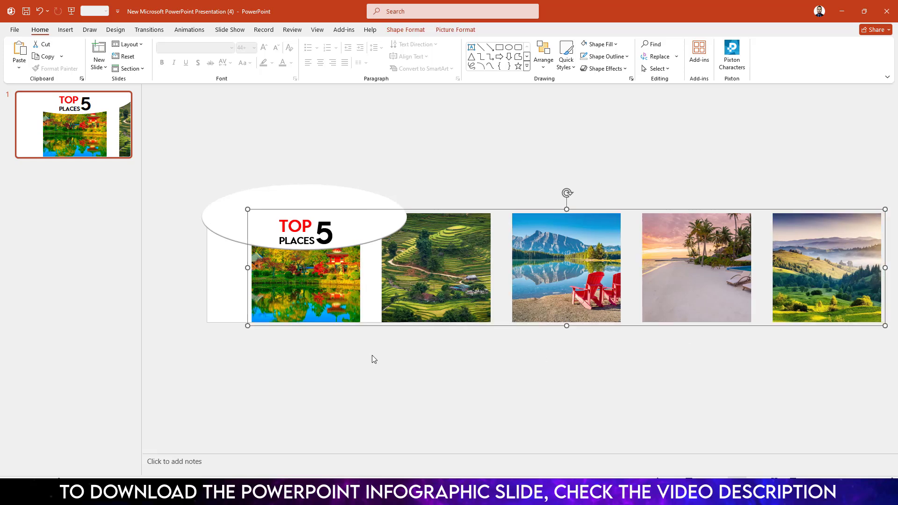
# - Create slides 2 and 3, shifting the photo row so the terraces, then the lake, sit under the oval
pyautogui.rightClick(68, 136)
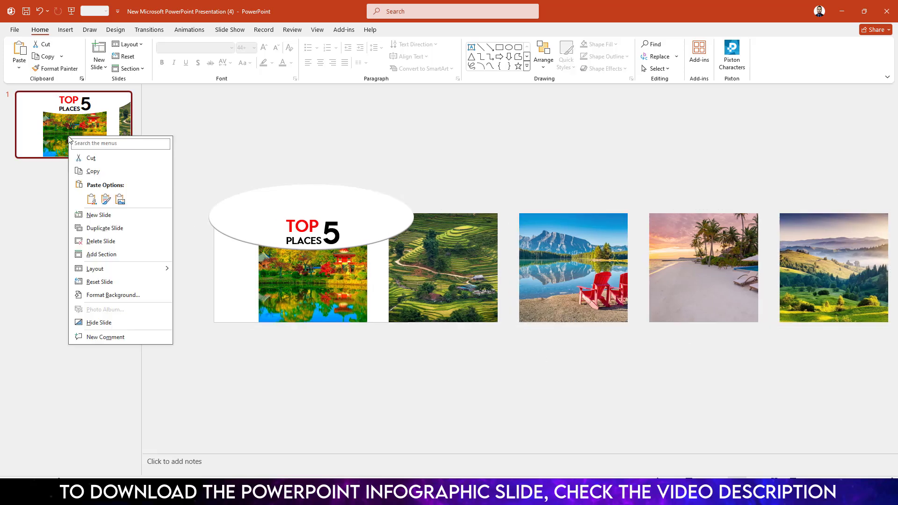
pyautogui.click(101, 229)
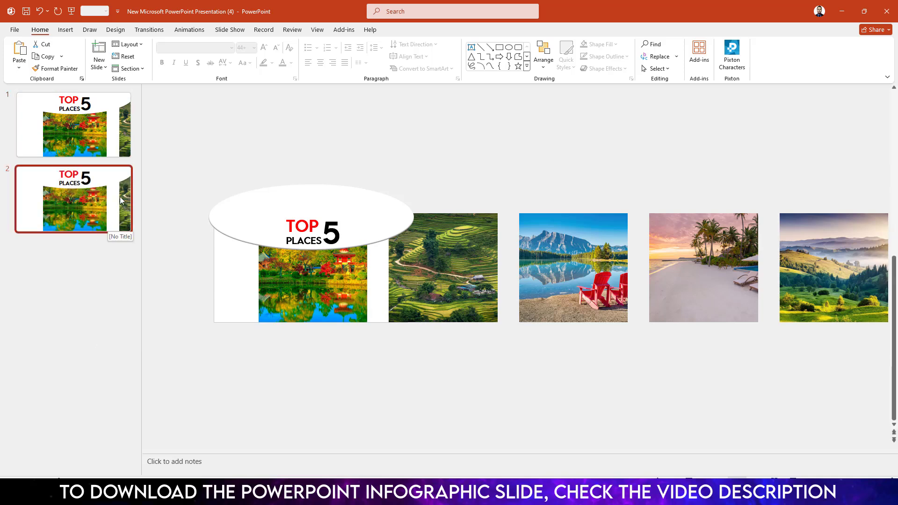
pyautogui.click(533, 293)
pyautogui.moveTo(533, 294)
pyautogui.mouseDown()
pyautogui.moveTo(387, 291)
pyautogui.moveTo(530, 292)
pyautogui.mouseUp()
pyautogui.rightClick(77, 201)
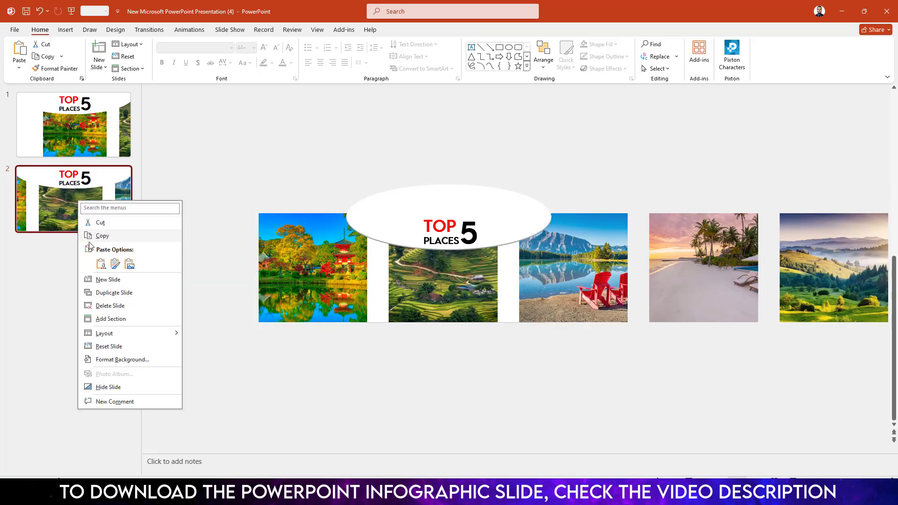
pyautogui.click(107, 291)
pyautogui.click(450, 296)
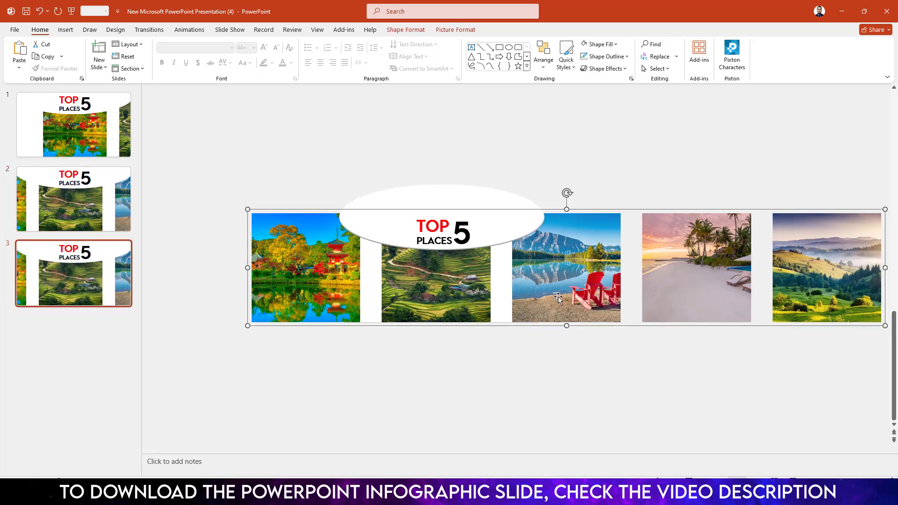
pyautogui.press('Left')
pyautogui.press('Left')
pyautogui.press('Left')
pyautogui.press('Left')
pyautogui.press('Left')
pyautogui.press('Left')
pyautogui.press('Left')
pyautogui.press('Left')
pyautogui.press('Left')
pyautogui.press('Left')
pyautogui.press('Left')
pyautogui.press('Left')
pyautogui.press('Left')
pyautogui.press('Left')
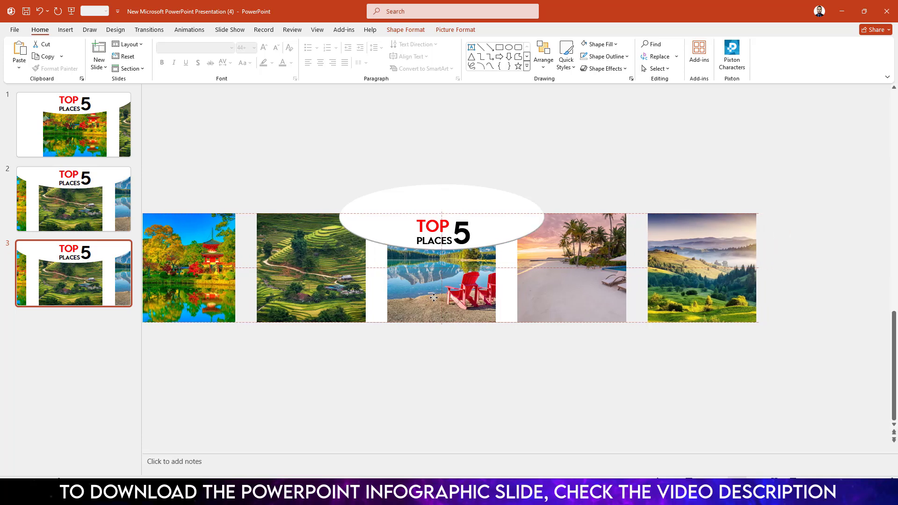
pyautogui.press('Right')
pyautogui.press('Right')
pyautogui.press('Right')
pyautogui.press('Right')
pyautogui.press('Right')
pyautogui.press('Right')
pyautogui.press('Right')
pyautogui.press('Right')
pyautogui.press('Right')
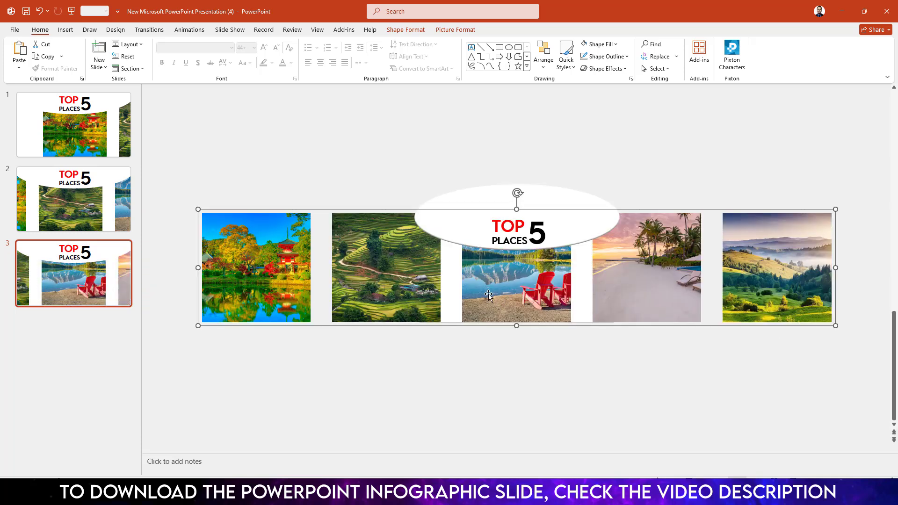
# - Create slides 4 and 5 with the beach, then the hills, under the oval, and select slides 2–5
pyautogui.rightClick(74, 280)
pyautogui.click(105, 161)
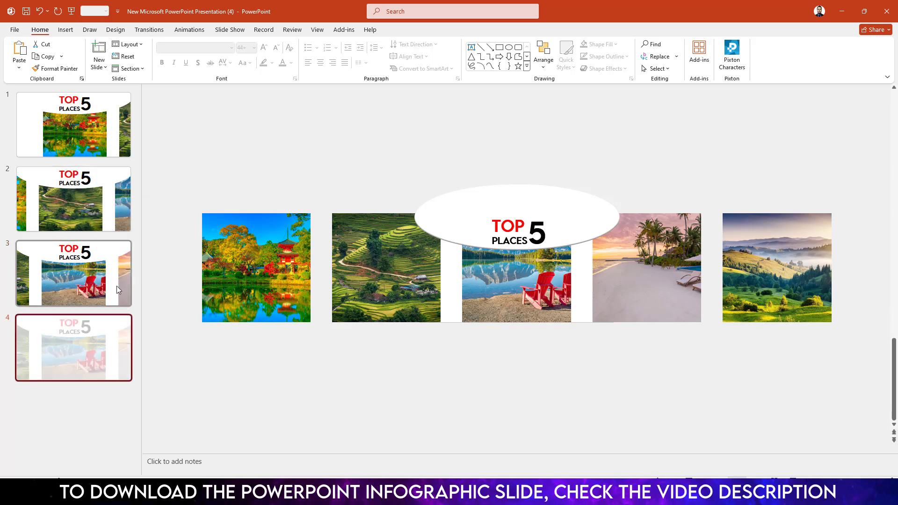
pyautogui.moveTo(633, 276); pyautogui.dragTo(585, 277)
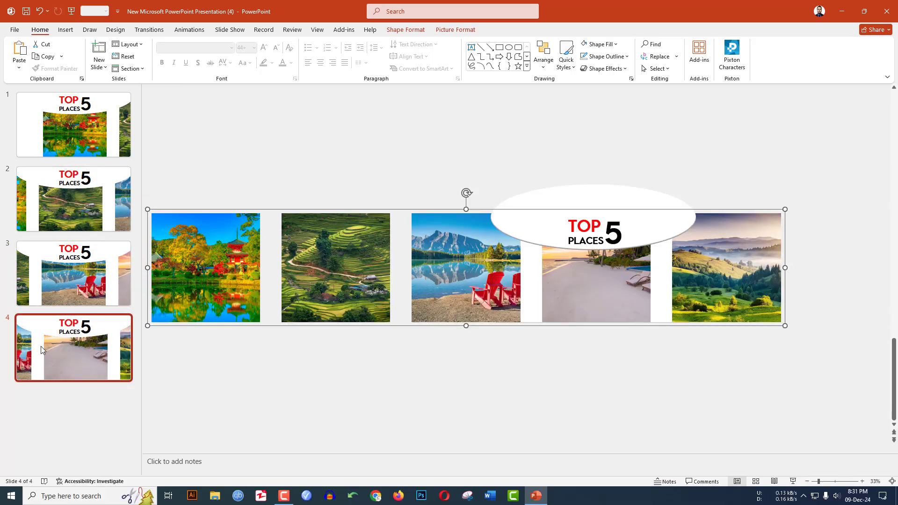
pyautogui.rightClick(68, 349)
pyautogui.click(99, 232)
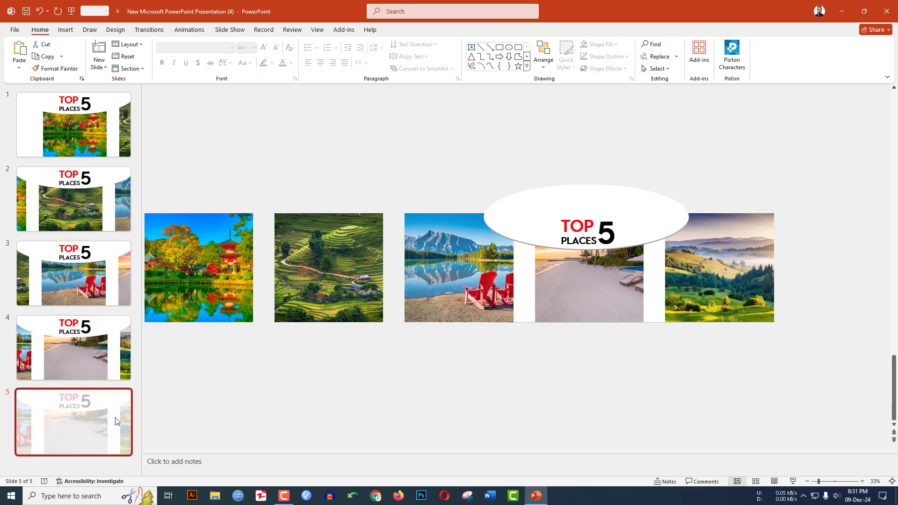
pyautogui.moveTo(713, 289); pyautogui.dragTo(589, 289)
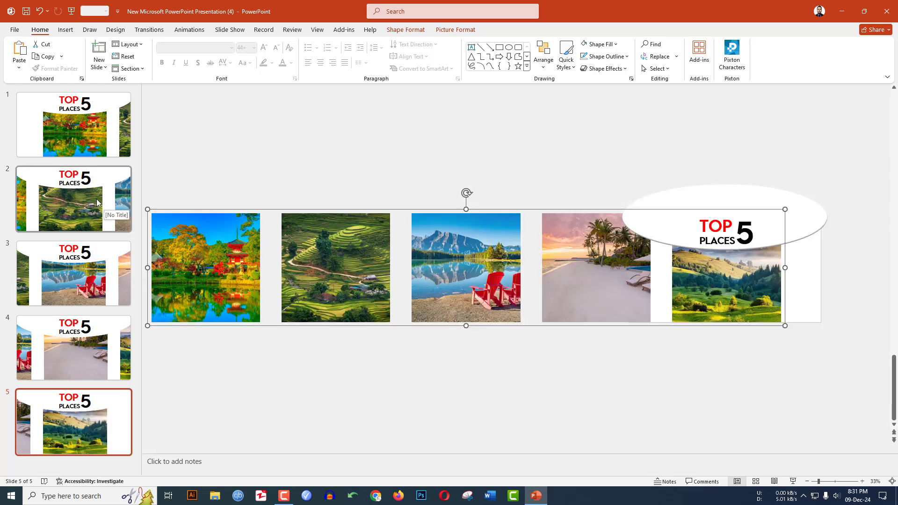
pyautogui.click(79, 206)
pyautogui.hotkey('shift', 'Down')
pyautogui.hotkey('shift', 'Down')
pyautogui.hotkey('shift', 'Down')
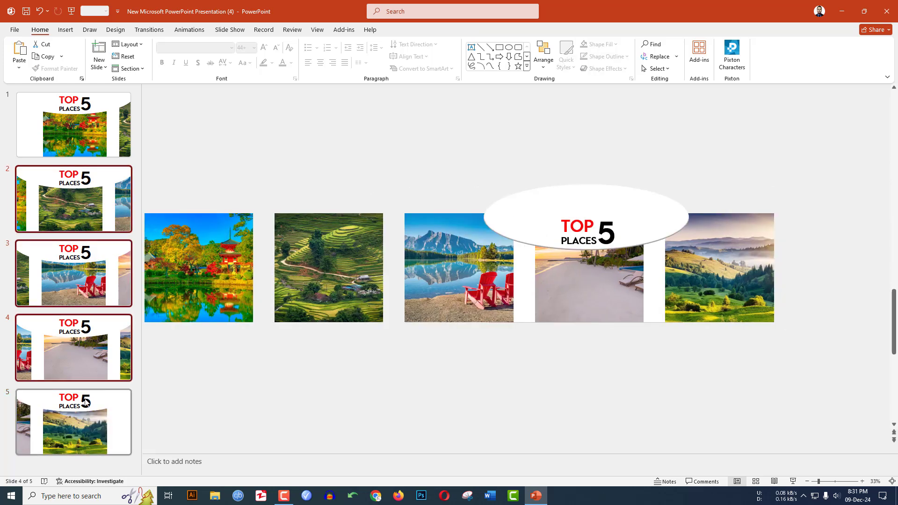